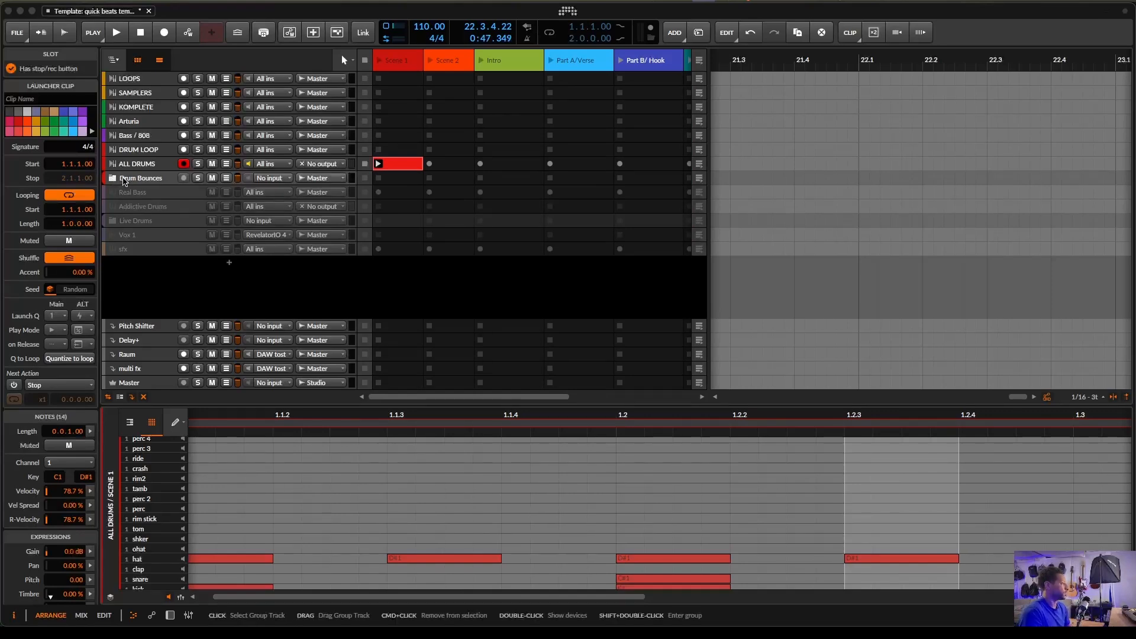
- Open the ALL DRUMS drum machine device and audition its snare, clap and hat pads
key(d)
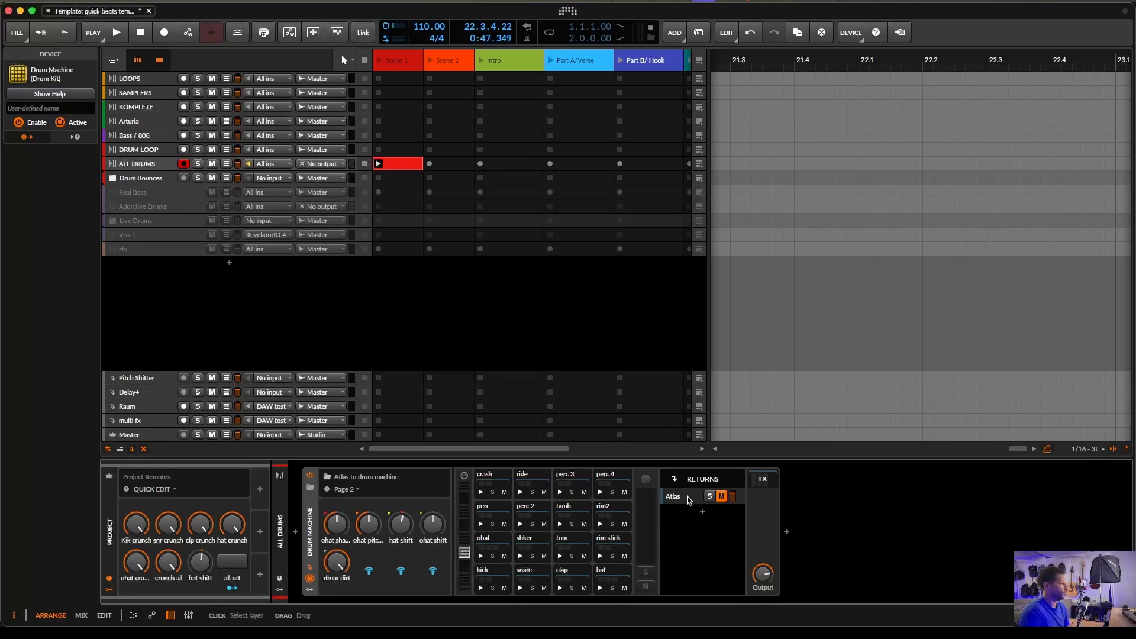
click(520, 588)
click(520, 588)
click(560, 588)
click(600, 589)
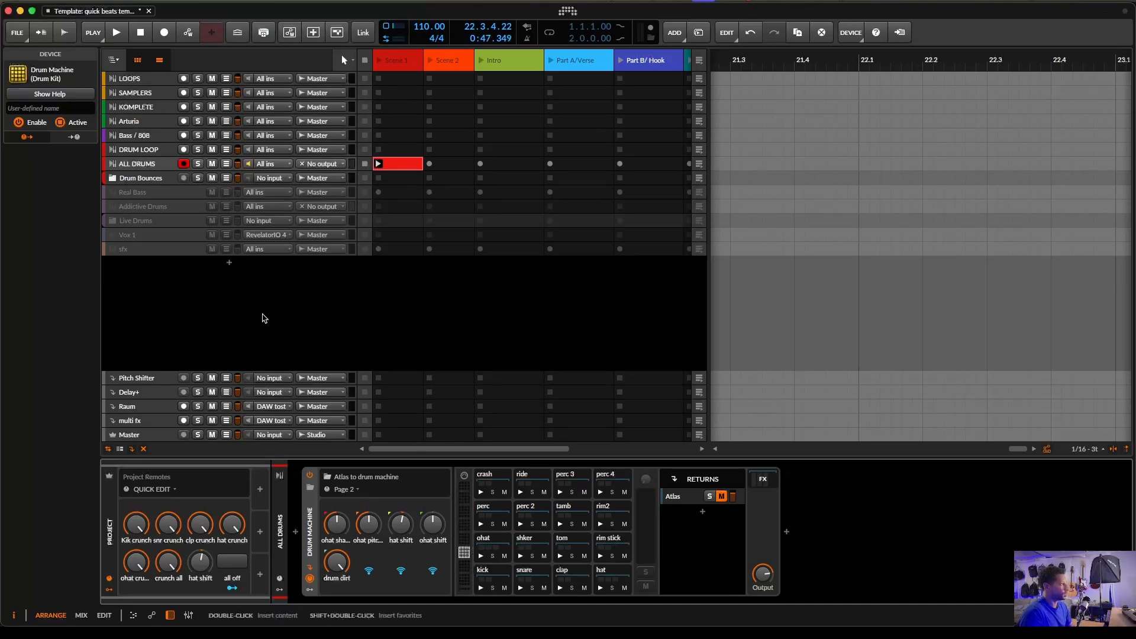
- Expand the Drum Bounces group and inspect the kik track's device chain and the drum machine pads
click(112, 178)
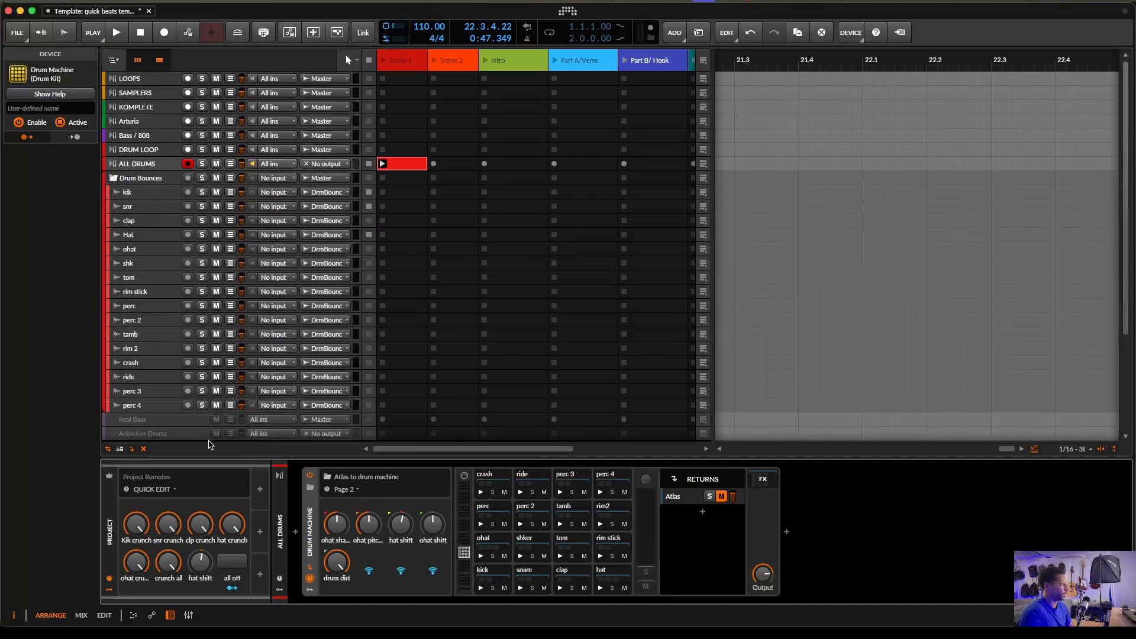
click(145, 194)
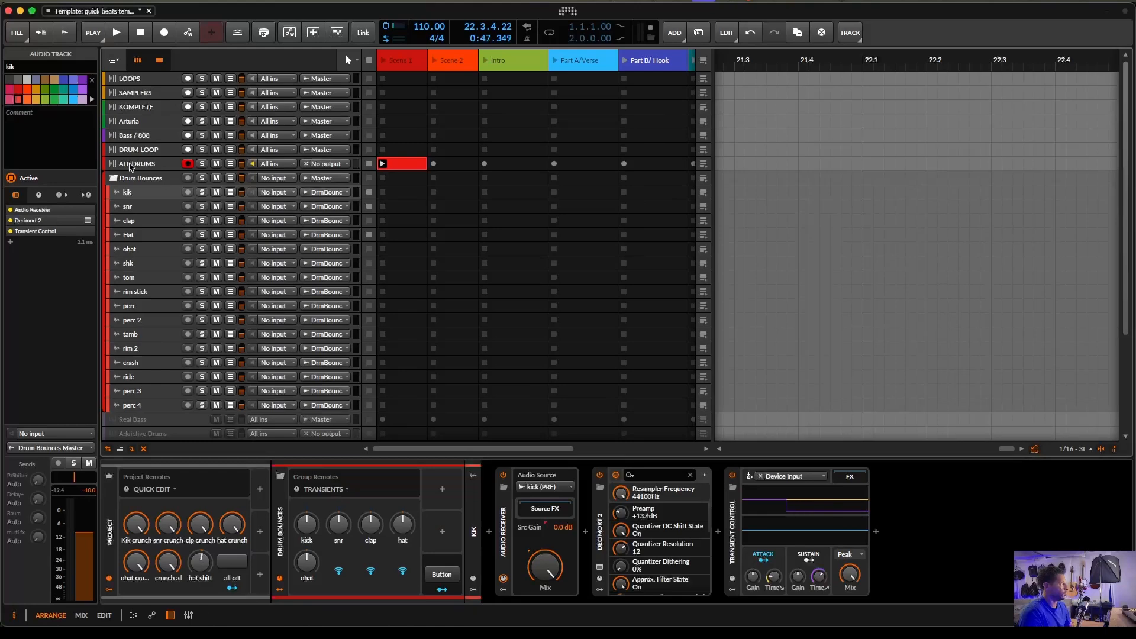
click(135, 165)
click(510, 590)
click(522, 589)
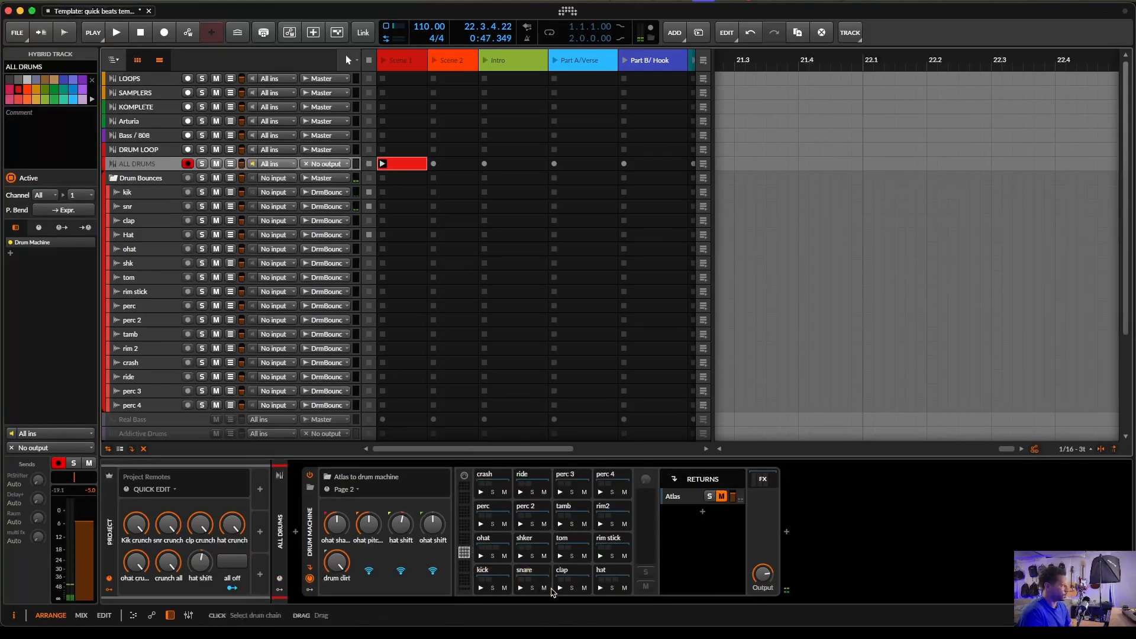
click(601, 588)
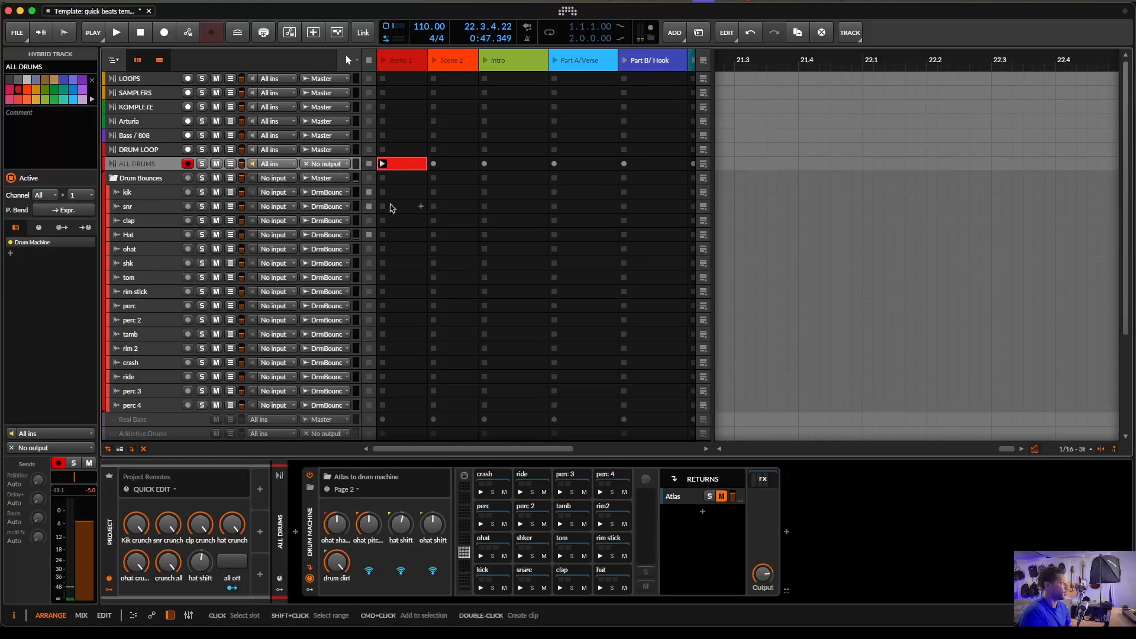
- Launch the ALL DRUMS clip in scene 1 and stop playback
click(385, 166)
click(380, 164)
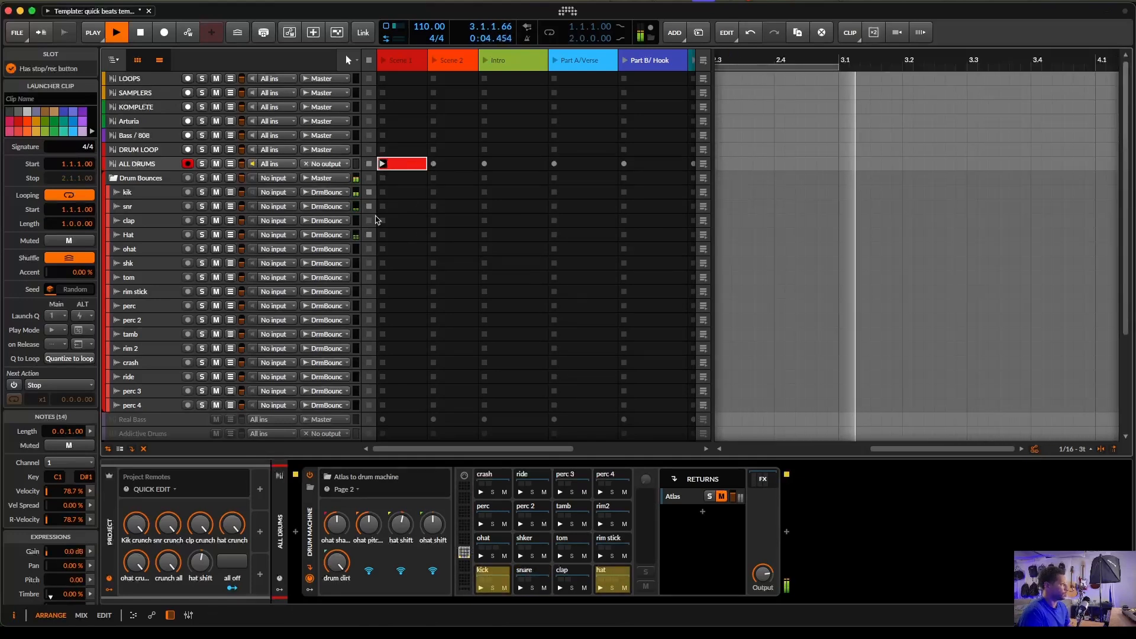
key(space)
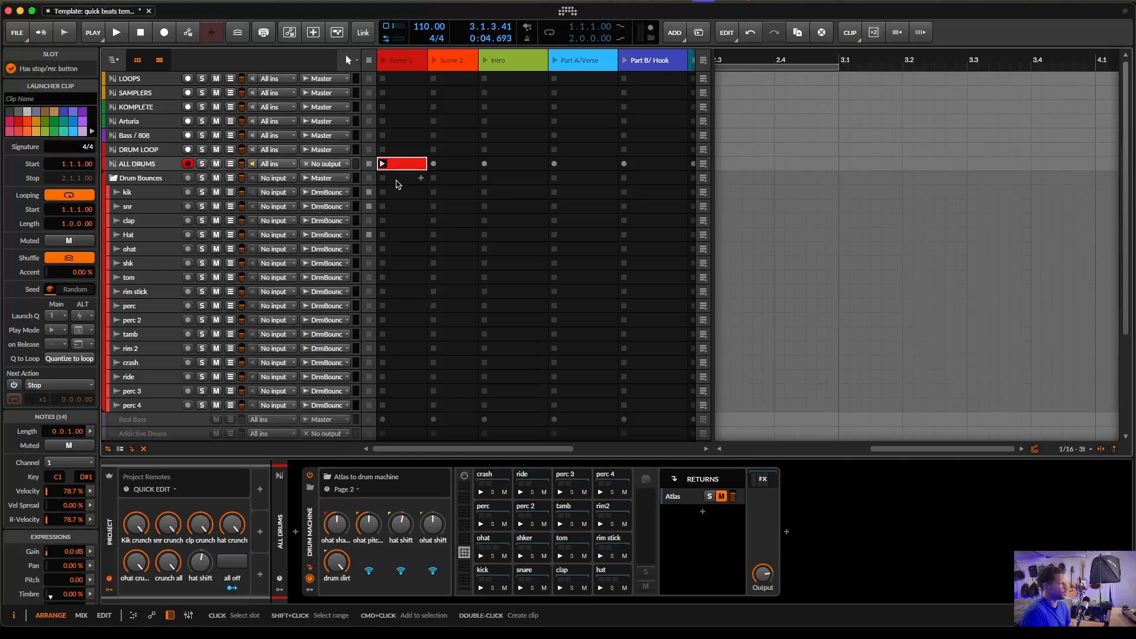
- Create empty launcher clips in the kik, snr and Hat slots of scene 1
double_click(396, 194)
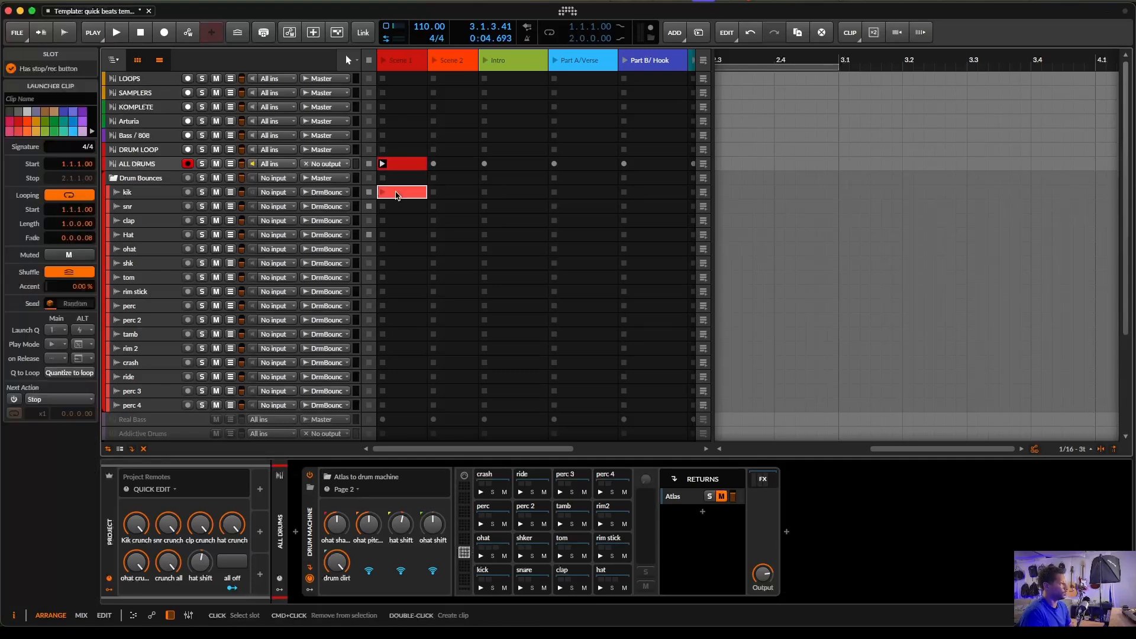
double_click(397, 207)
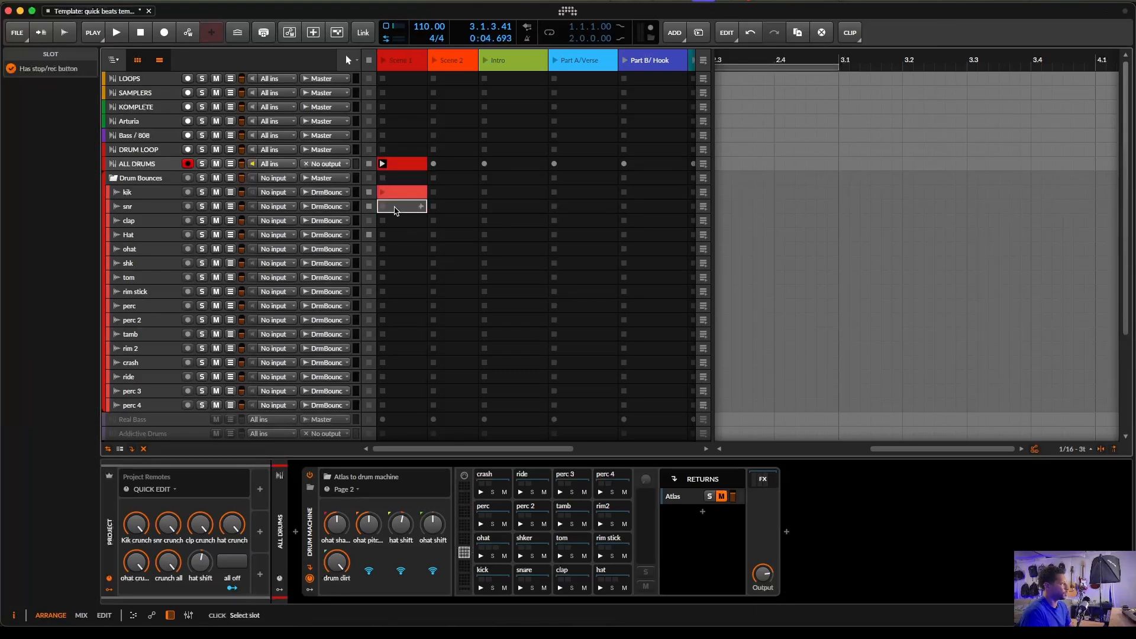
double_click(396, 235)
- Select the scene 1 slots from kik to Hat and bounce the drum pads into them
click(393, 192)
shift+click(402, 235)
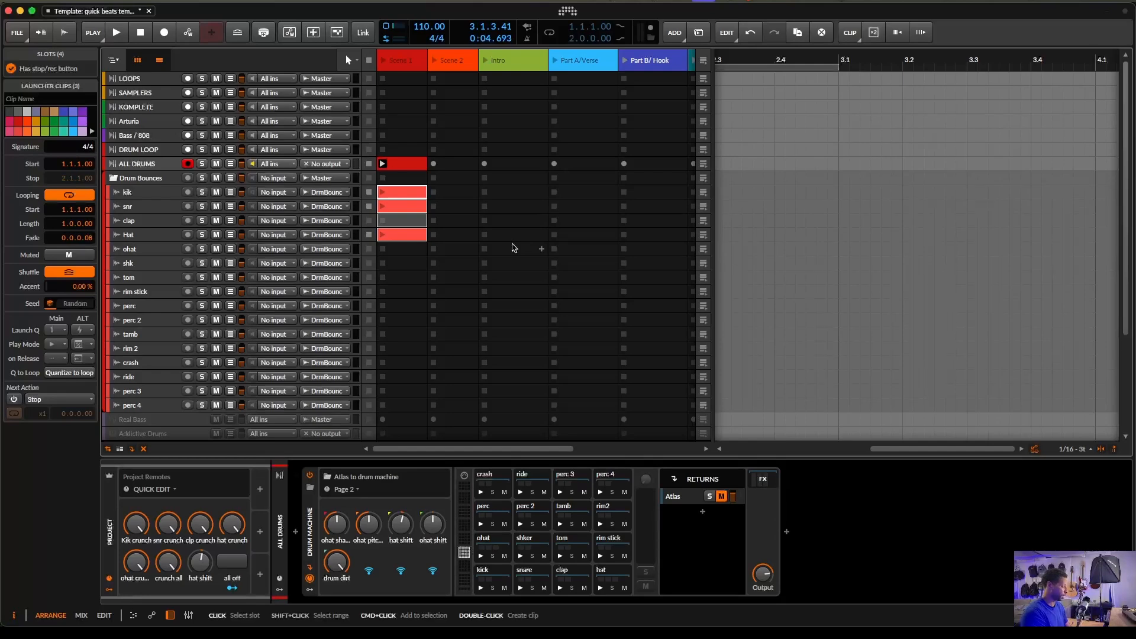
key(super+b)
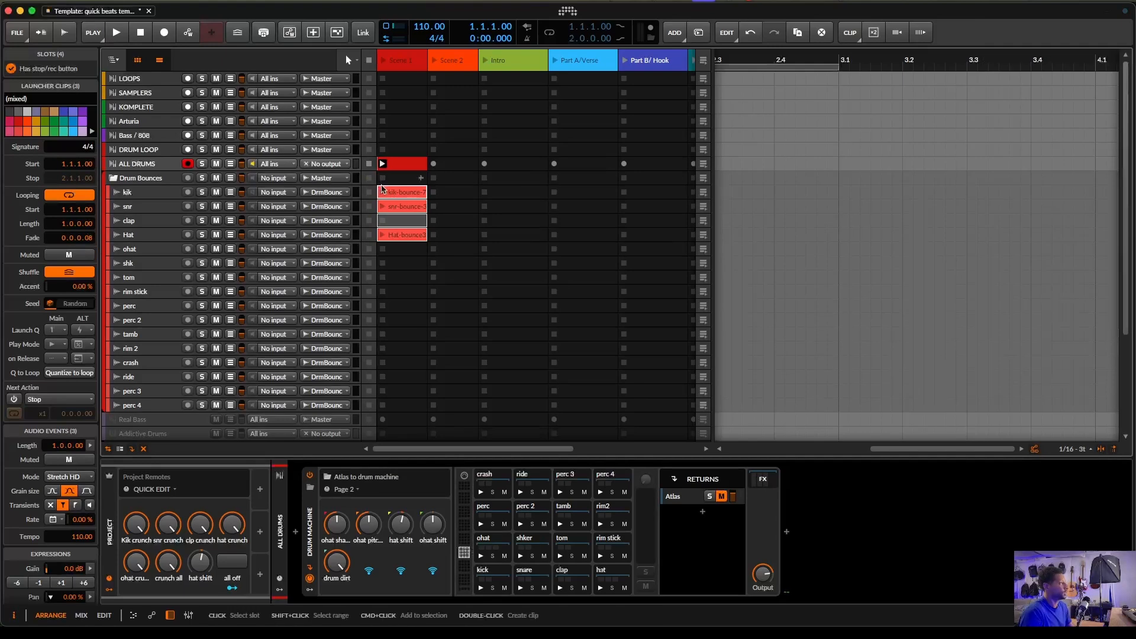
- Play scene 1 to hear the bounces and delete the three bounced clips
click(382, 61)
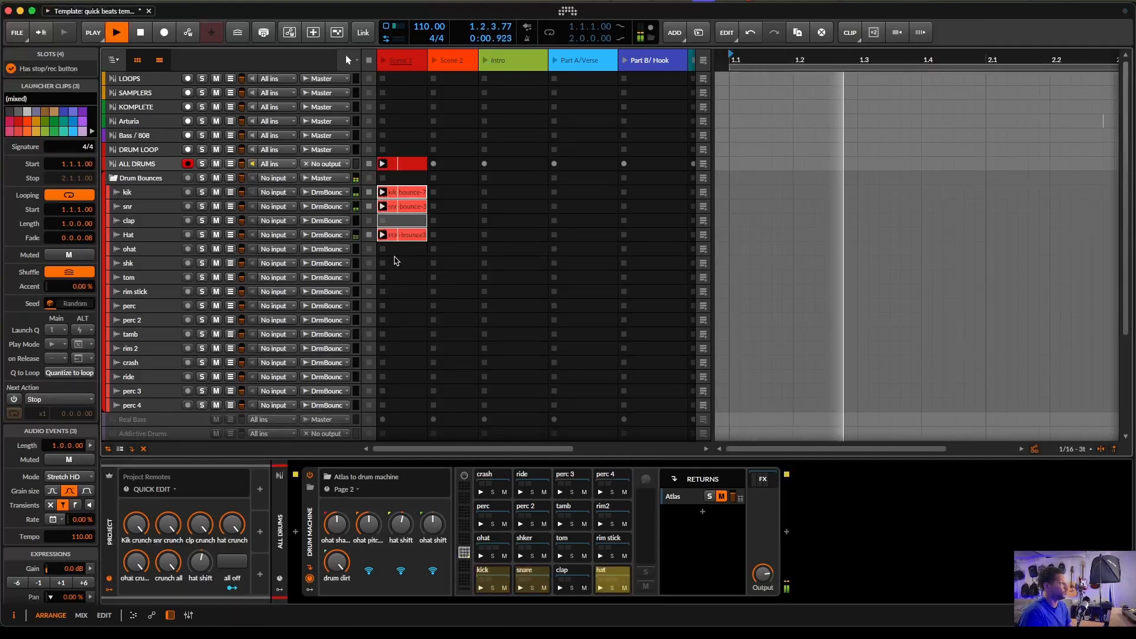
key(space)
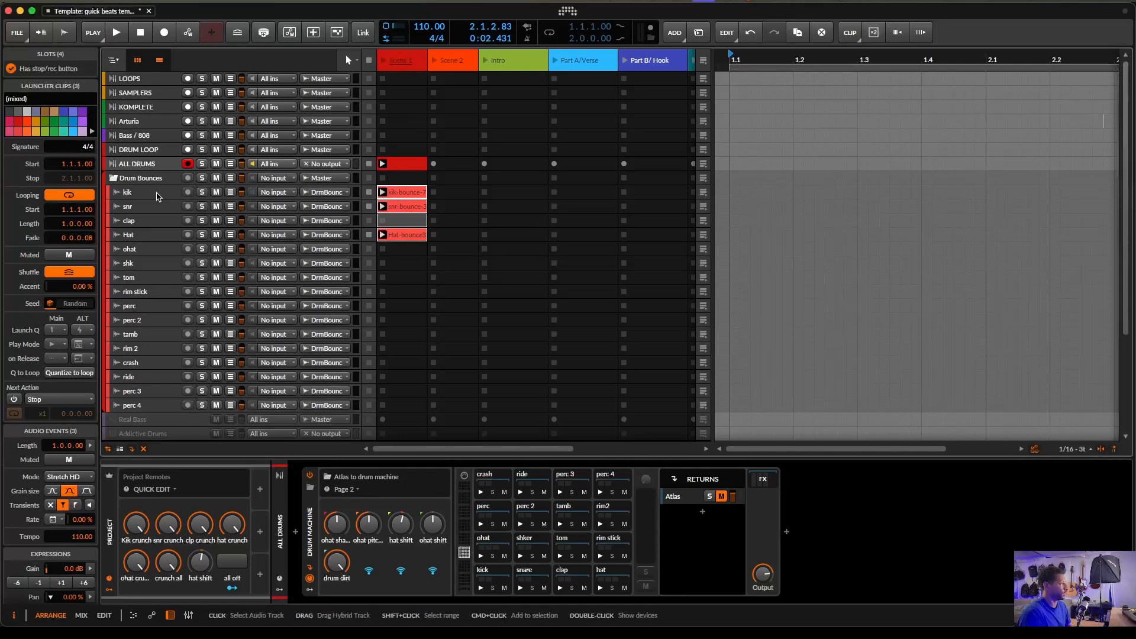
click(174, 197)
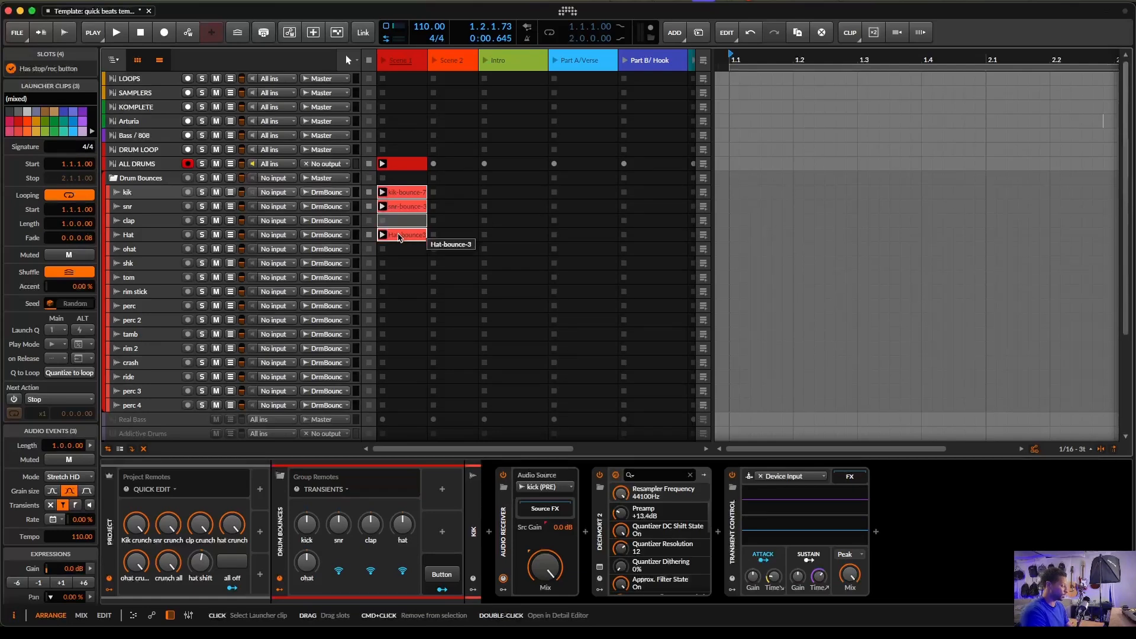
key(Delete)
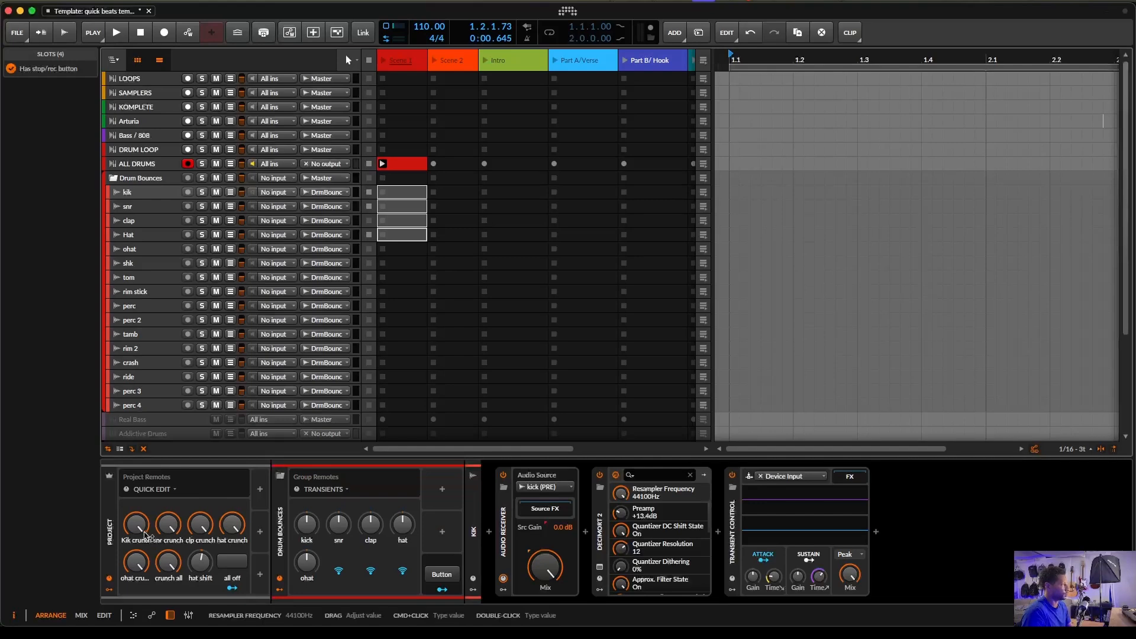
- During playback, adjust the Kik crunch and hat crunch knobs and set snr crunch to about 0.29
key(space)
drag(140, 525, 140, 610)
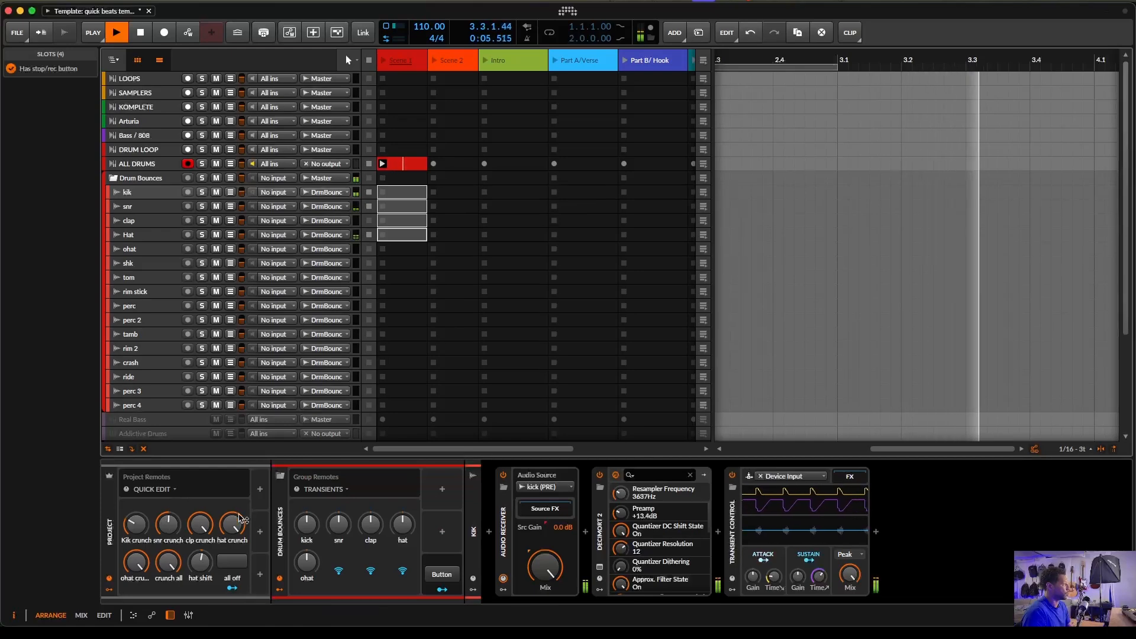
drag(236, 523, 236, 589)
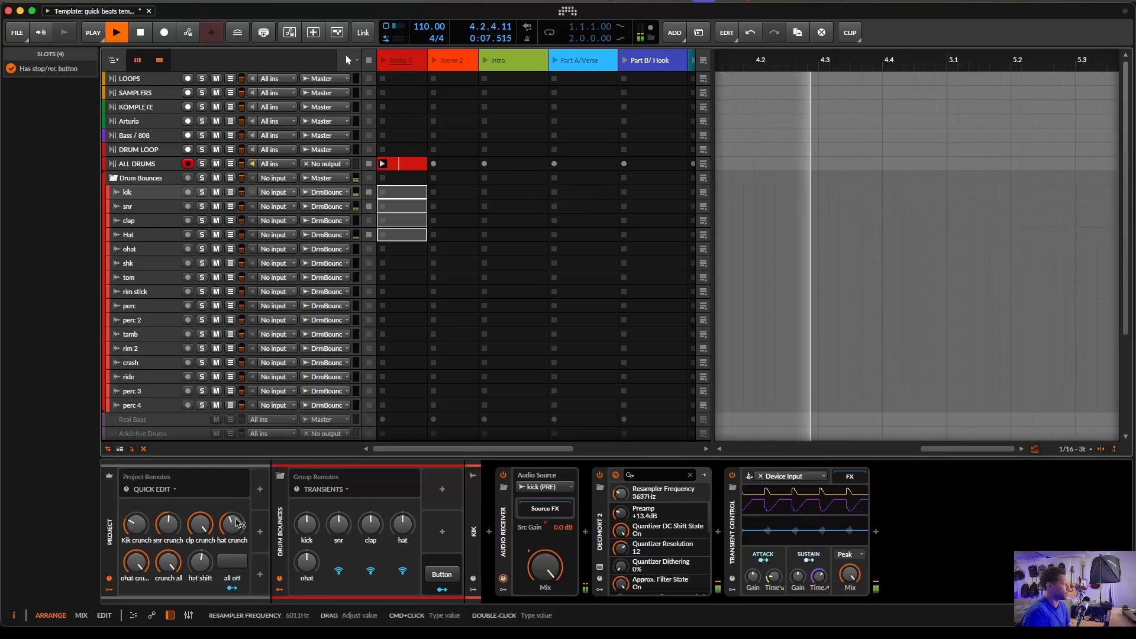
drag(170, 526, 138, 525)
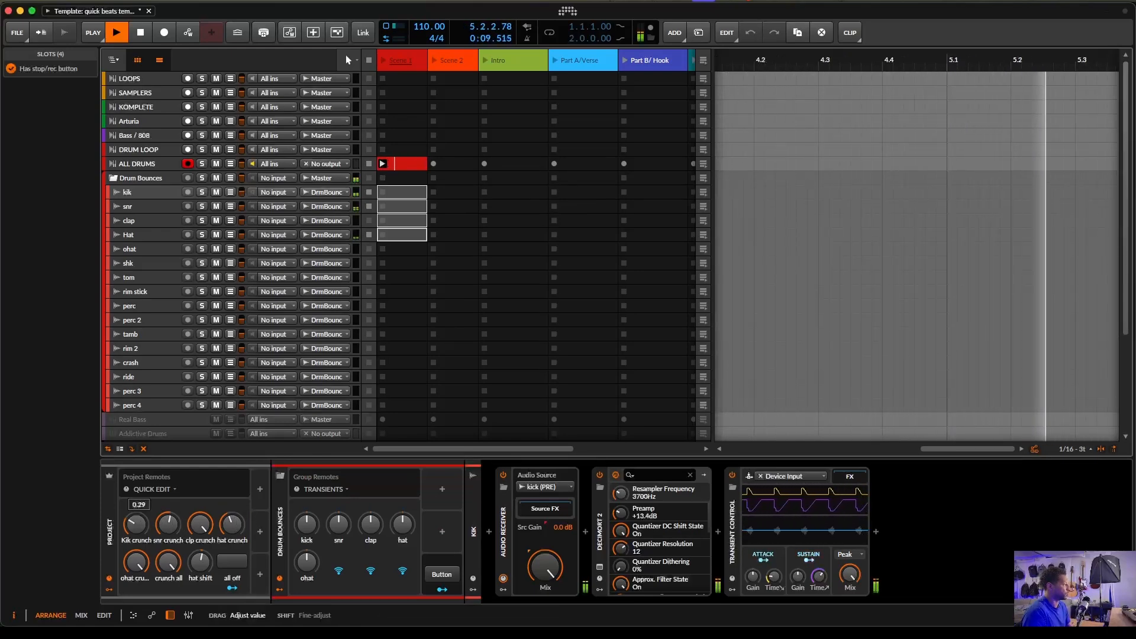
key(space)
- Recreate clips in the snr, Hat and kik slots of scene 1 and bounce the crunched drums into them
click(398, 207)
double_click(398, 208)
click(401, 235)
double_click(400, 235)
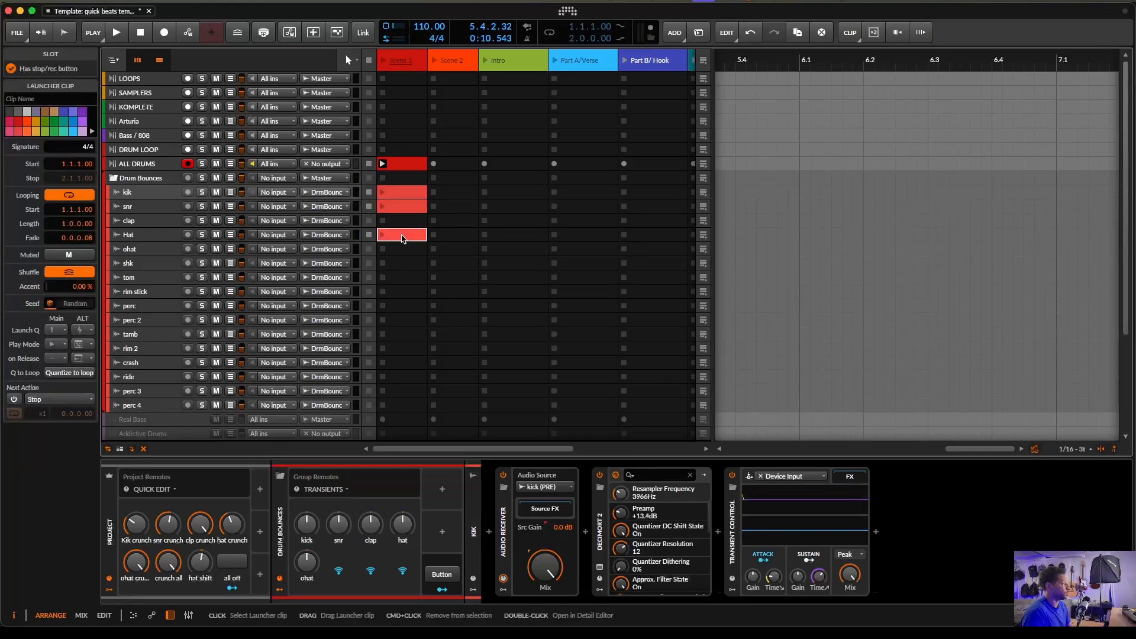
shift+click(399, 193)
key(space)
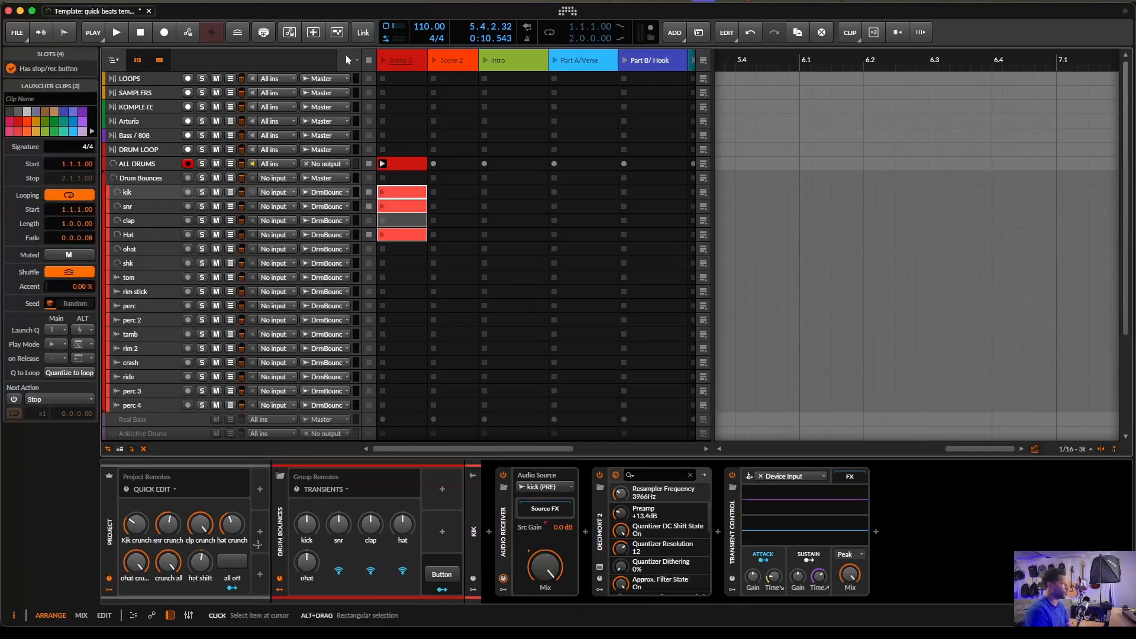
- Launch the kik, snr and Hat bounce clips and play them back
click(382, 194)
click(381, 208)
click(381, 238)
key(space)
key(space)
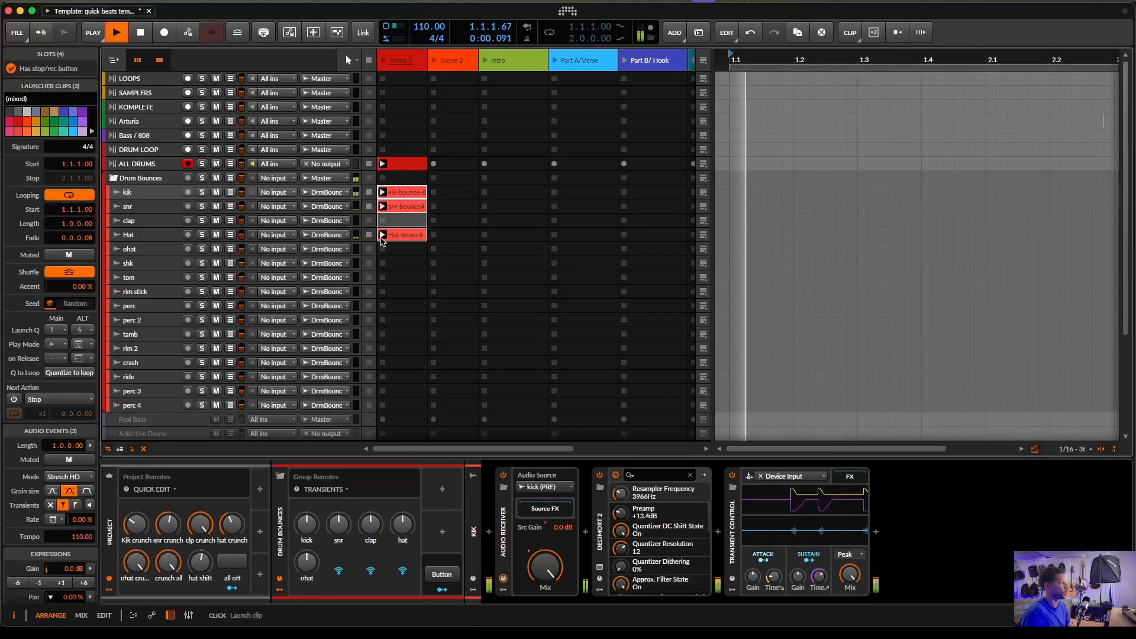
key(space)
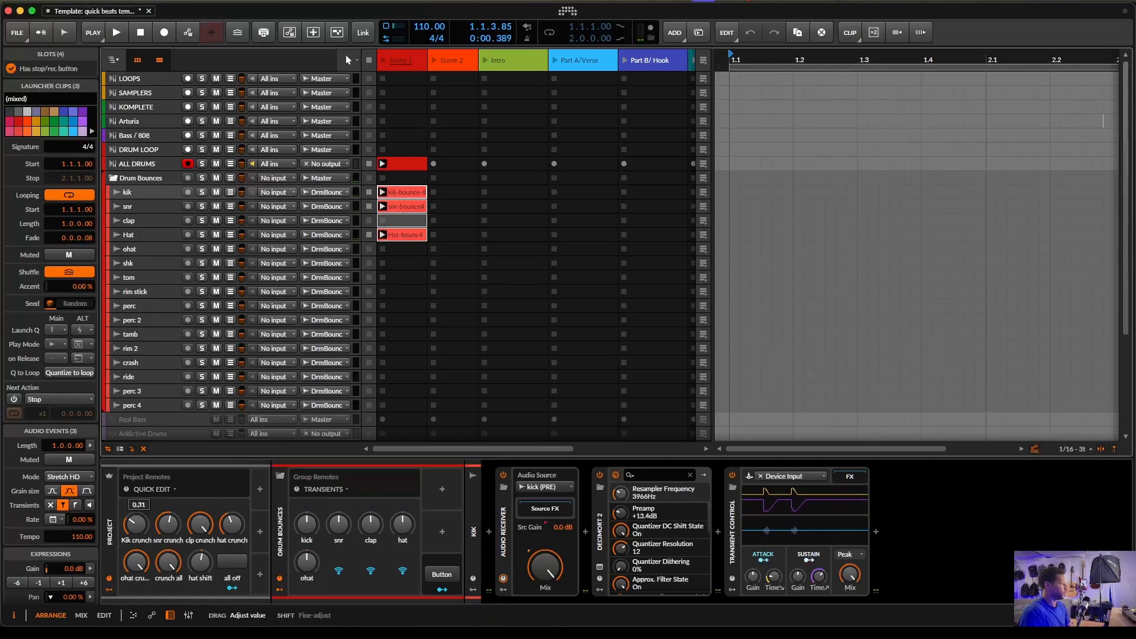
- Reset the snr crunch and hat crunch knobs to their defaults and play back
click(162, 502)
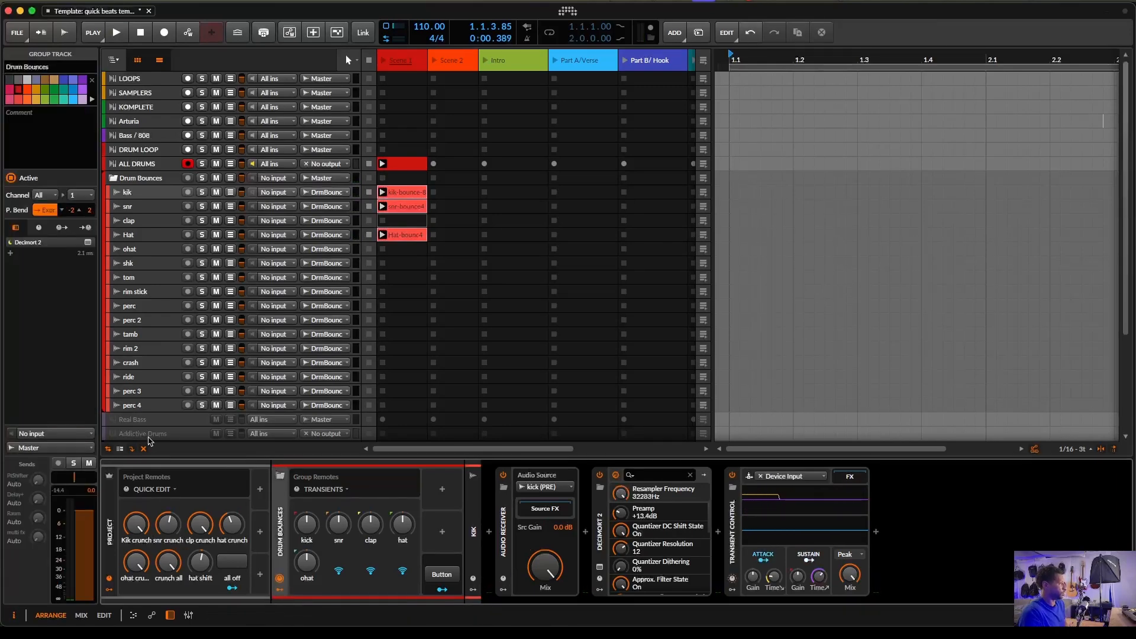
double_click(171, 524)
double_click(235, 528)
key(space)
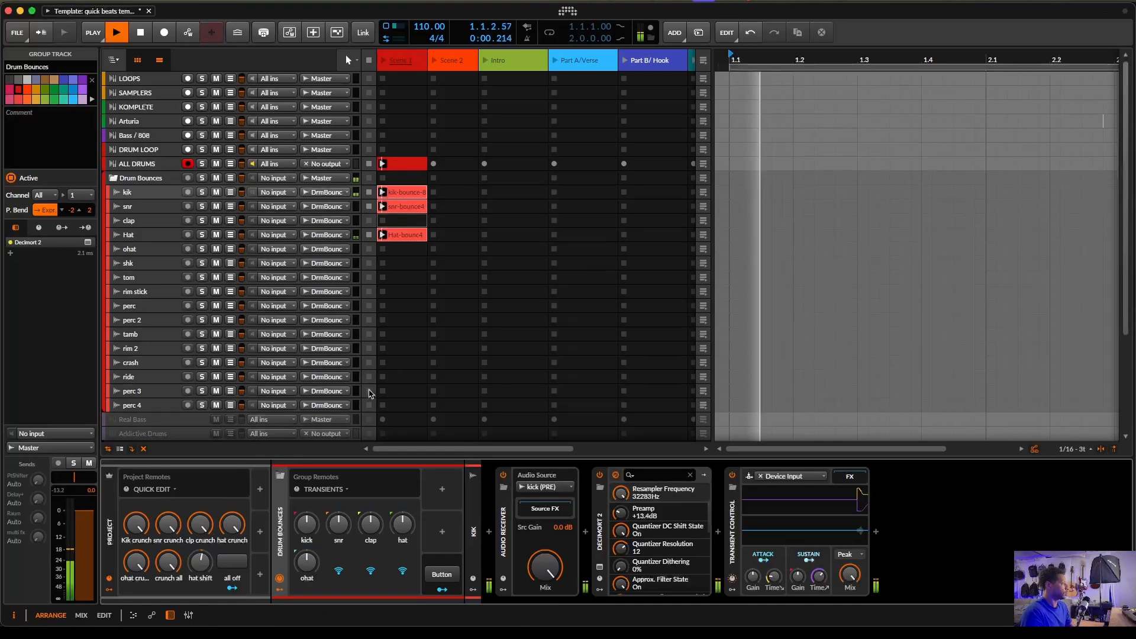
key(space)
- Open the detail editor to view the bounced kik and Hat clip waveforms
key(e)
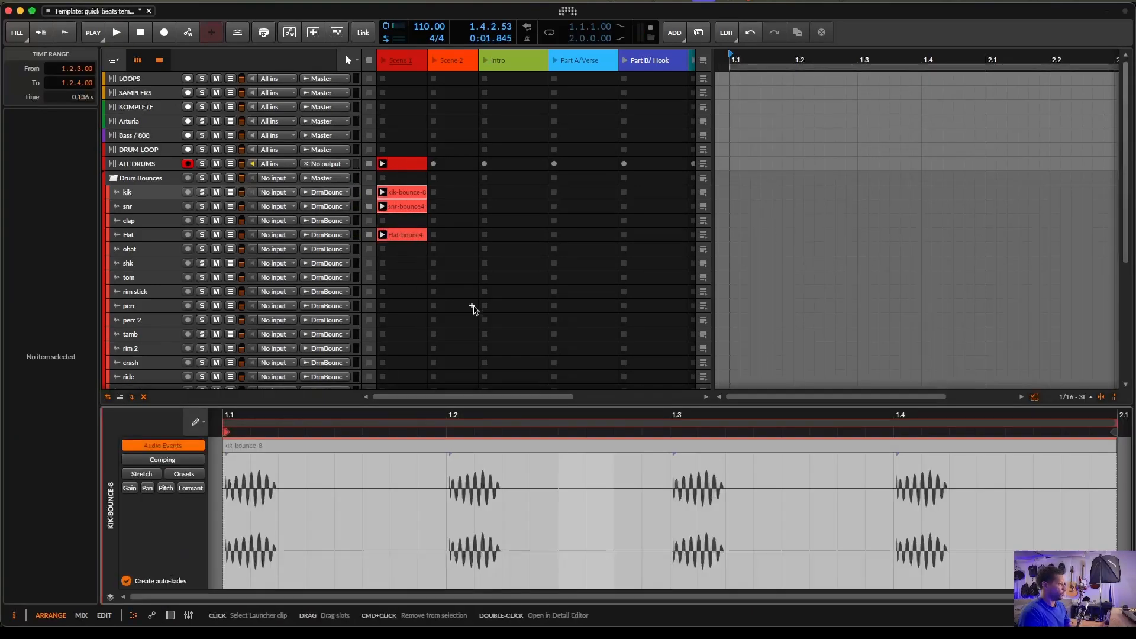
shift+click(389, 233)
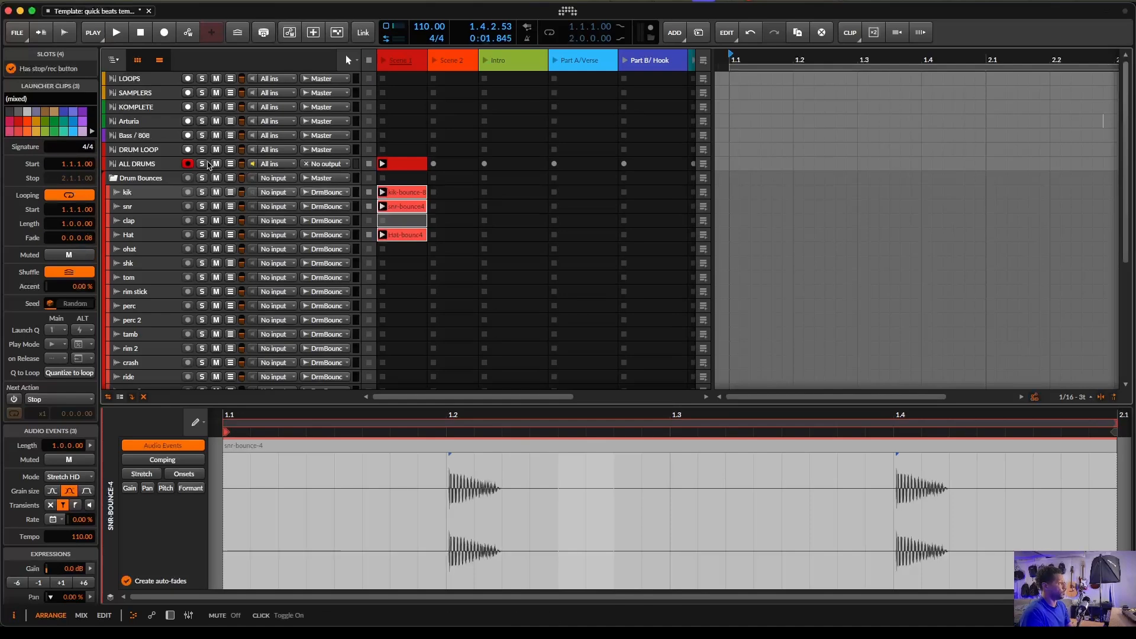
- Toggle the drum machine's all off knob on and off during playback
double_click(154, 169)
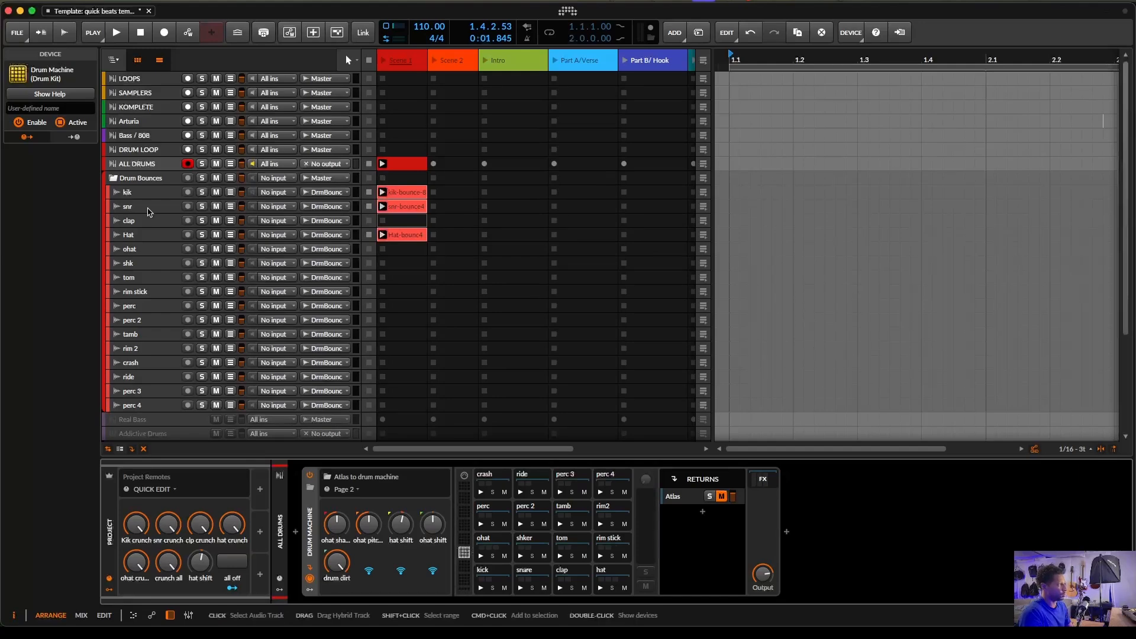
key(space)
click(231, 566)
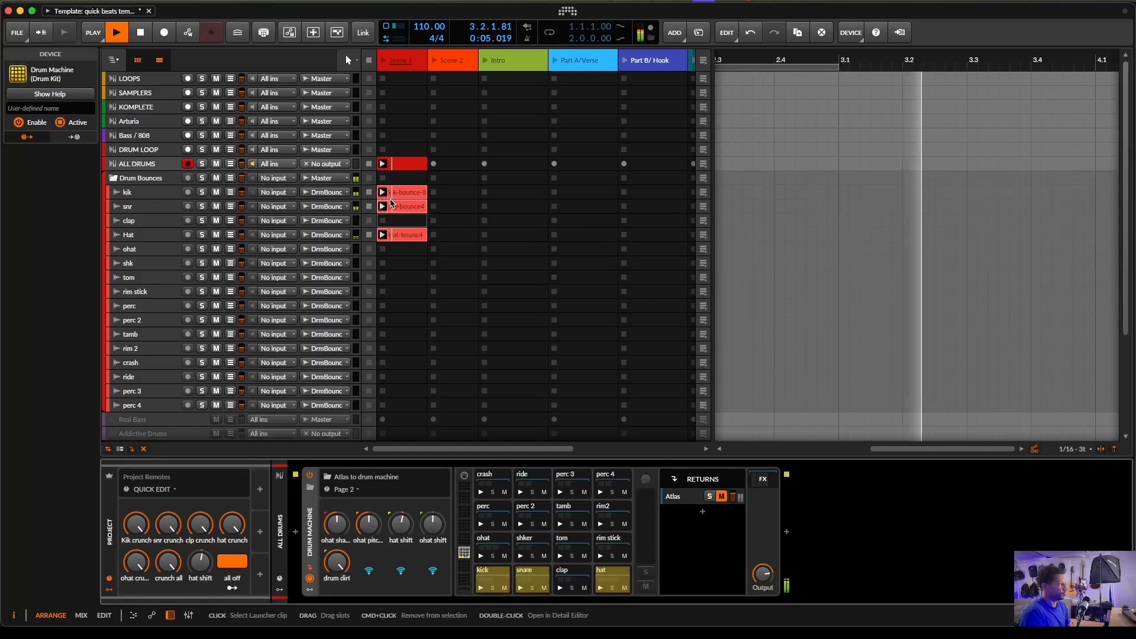
key(space)
click(239, 567)
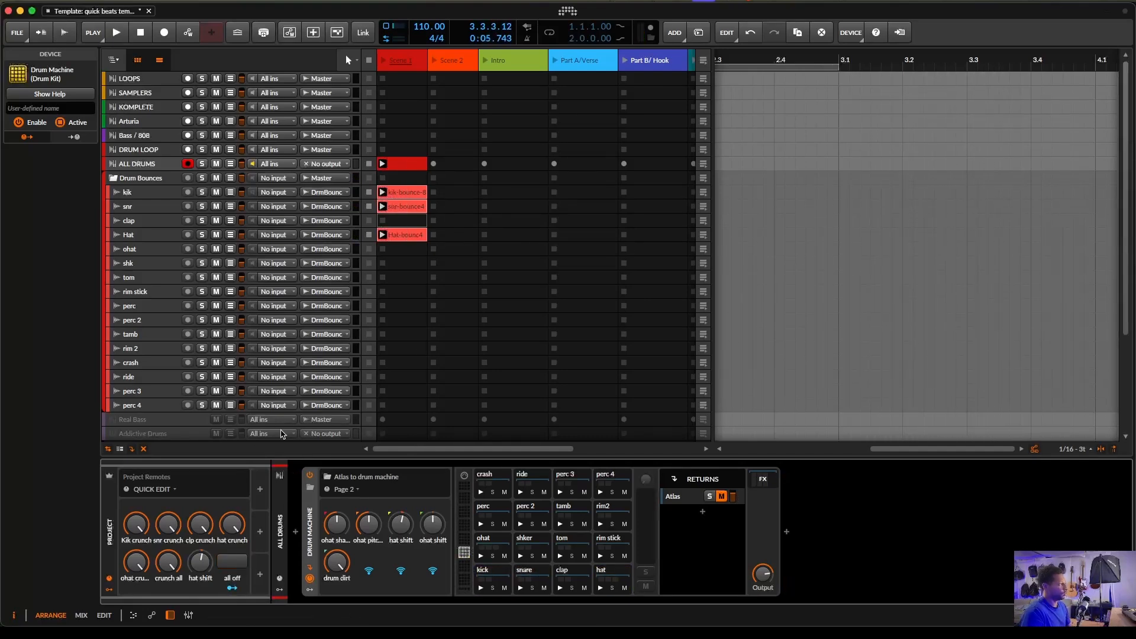
- Collapse the Drum Bounces group and open the drum machine's Atlas plugin window
click(113, 178)
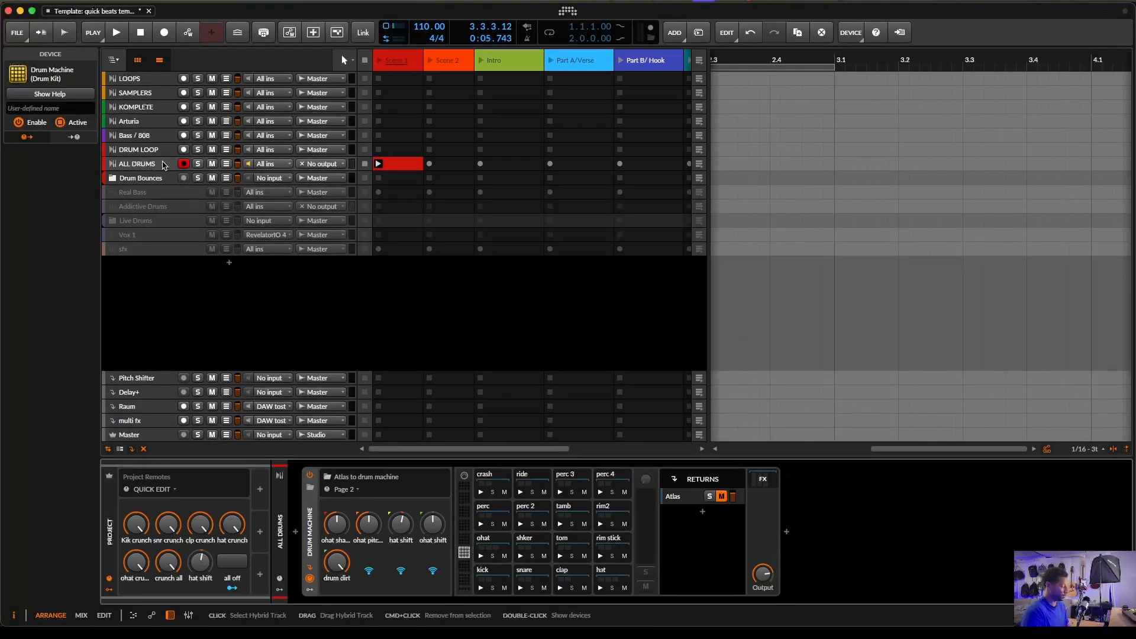
key(super+alt+p)
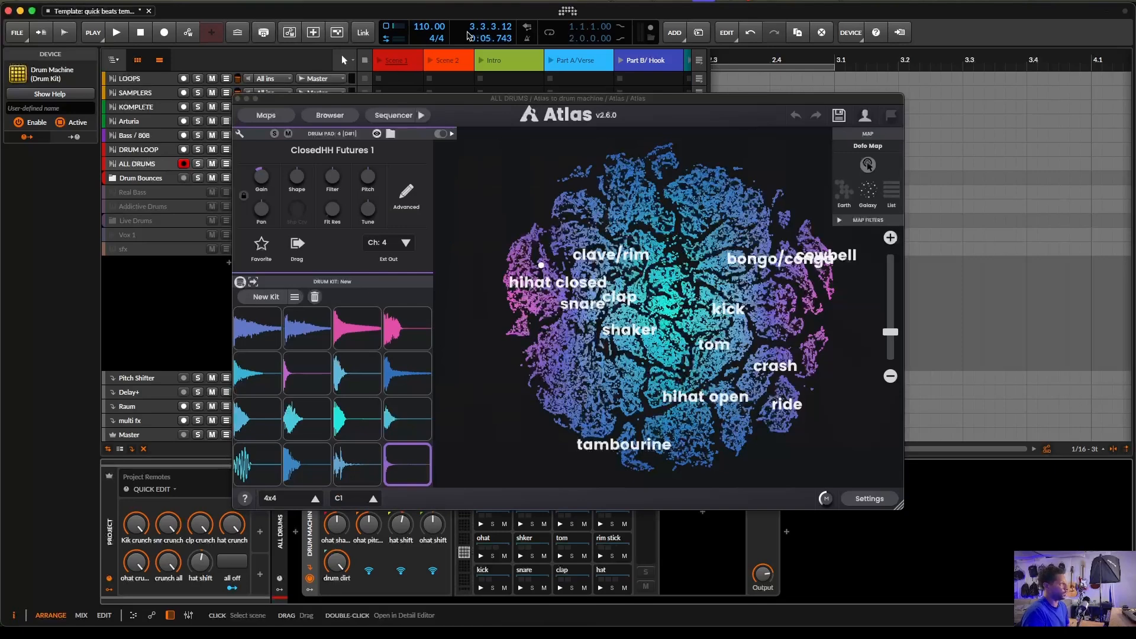
drag(449, 105, 706, 99)
- Audition the Atlas drum kit during playback, close its window and expand the Drum Bounces group again
key(space)
click(530, 291)
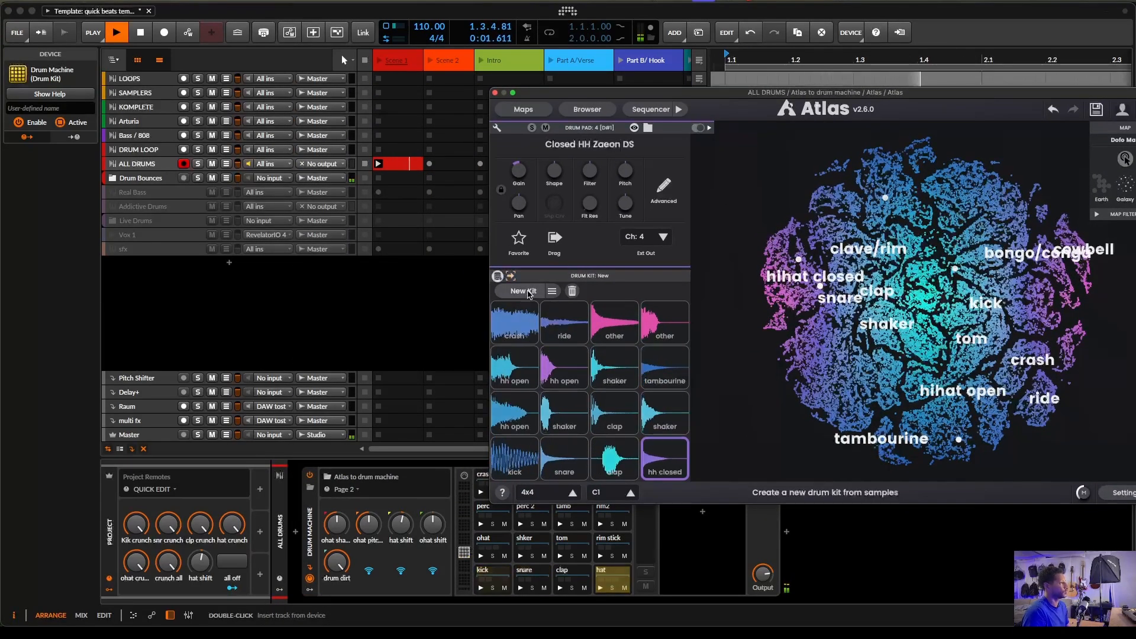
key(space)
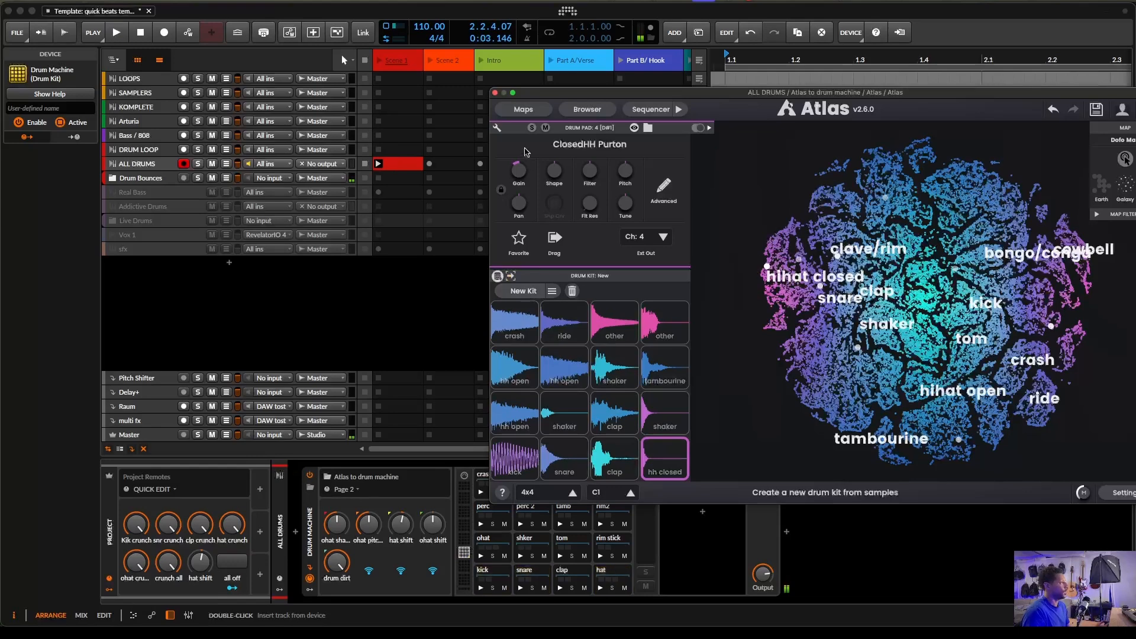
click(496, 93)
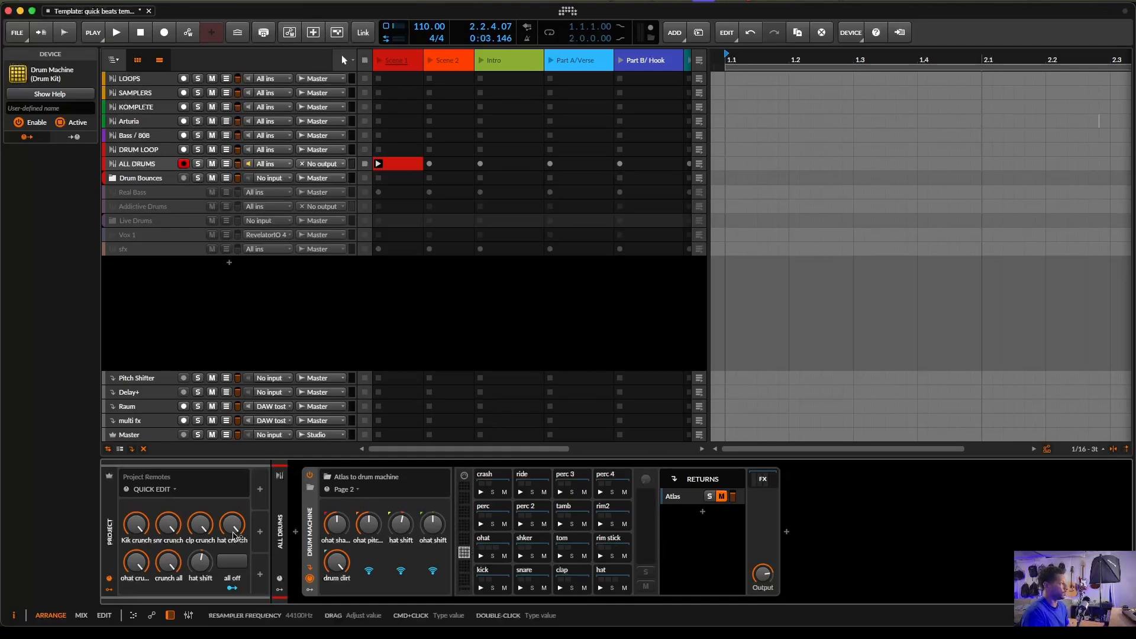
click(113, 177)
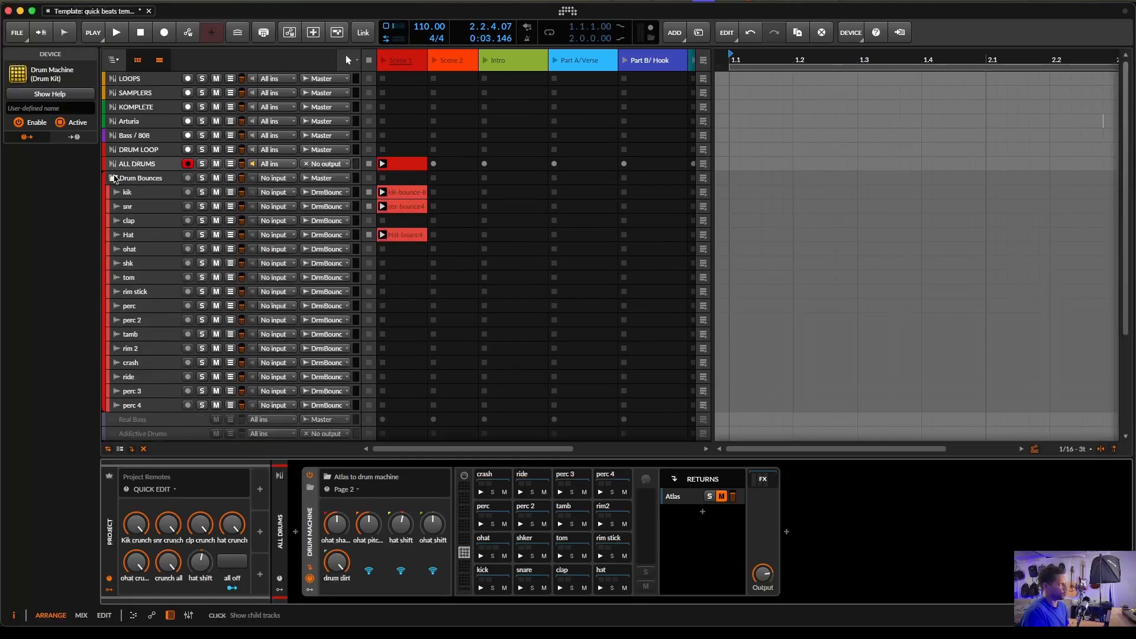